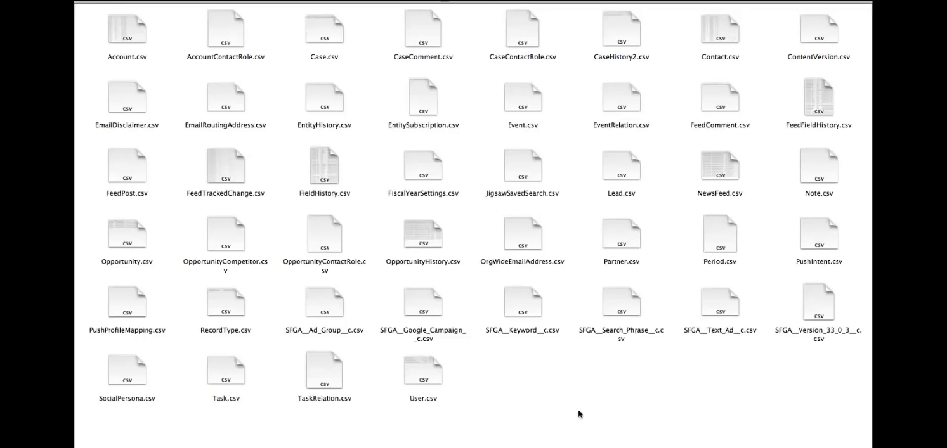
# Step: Select OpportunityHistory.csv, Account.csv and Contact.csv together in the folder of exported Salesforce files
pyautogui.click(411, 244)
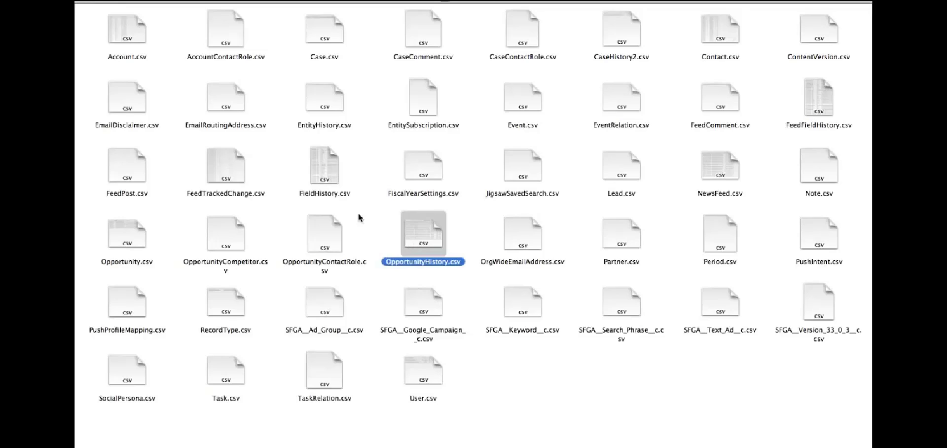
pyautogui.keyDown('super'); pyautogui.click(117, 39); pyautogui.keyUp('super')
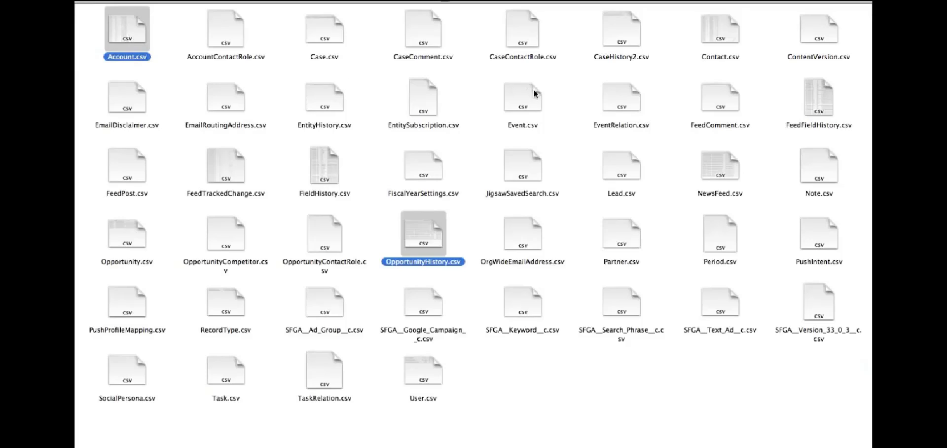
pyautogui.keyDown('super'); pyautogui.click(719, 37); pyautogui.keyUp('super')
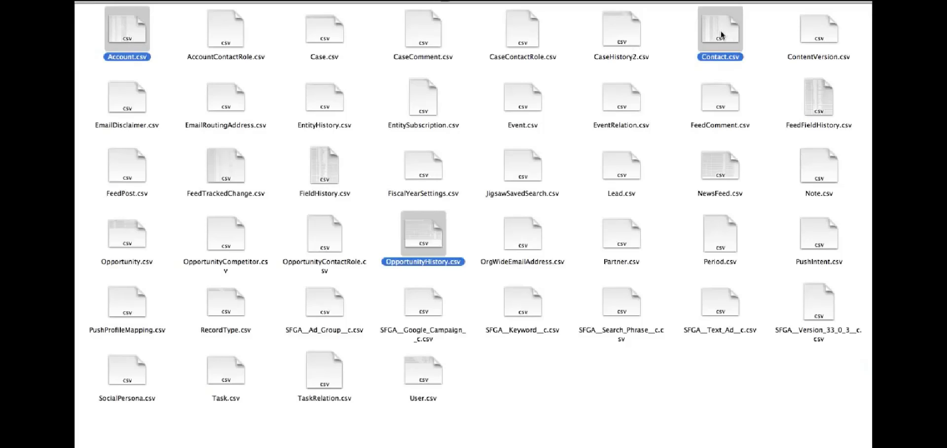
# Step: Bring up the Salesforce Data2 folder window and pick its Account.csv file
pyautogui.press('super+grave')
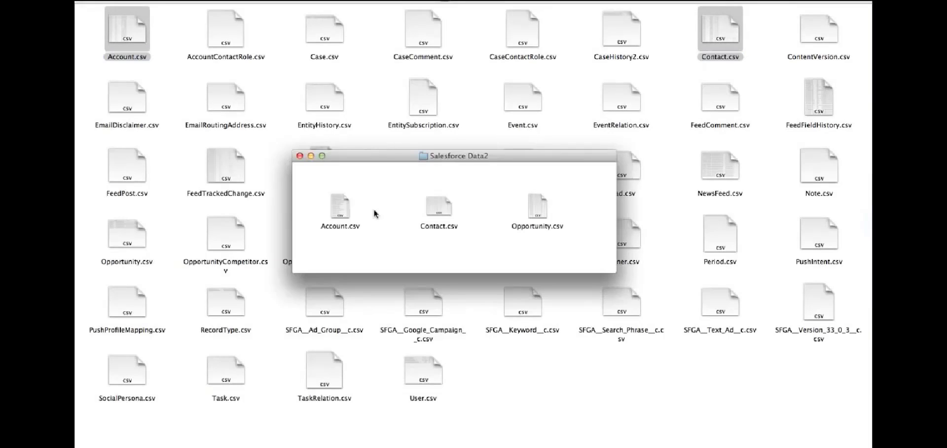
pyautogui.click(379, 213)
pyautogui.click(341, 207)
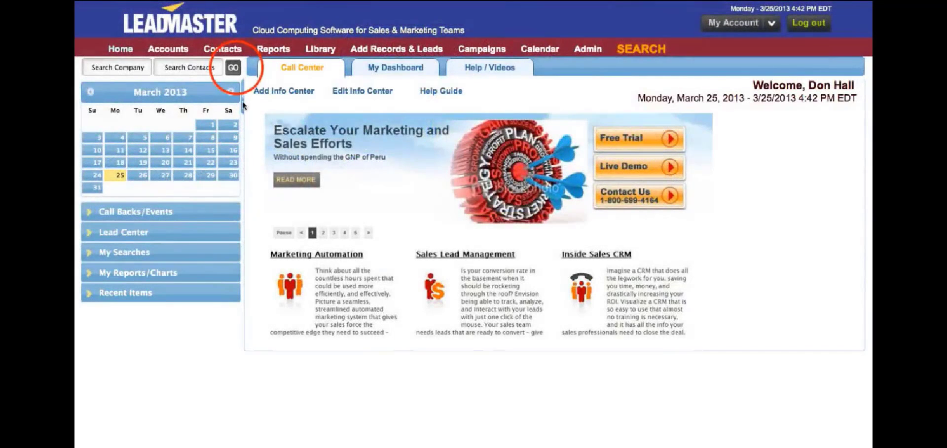
# Step: Switch to LeadMaster, run a record search with no criteria, and open the customization of the Sales Update page
pyautogui.click(234, 67)
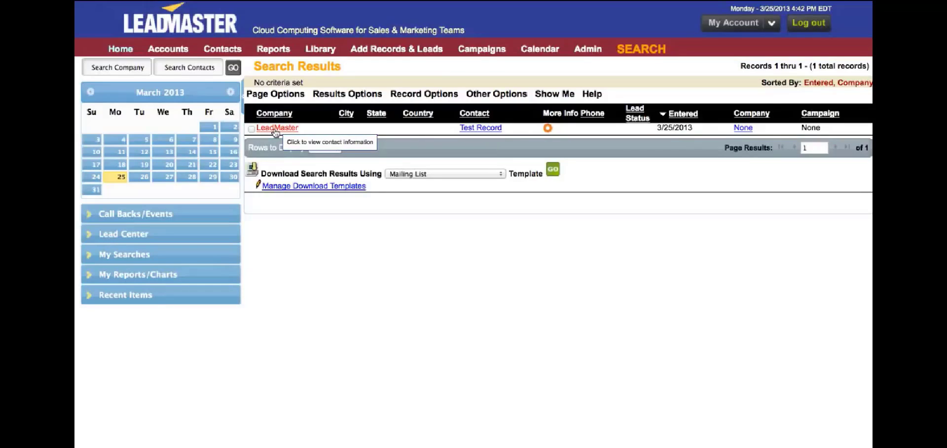
pyautogui.moveTo(592, 56)
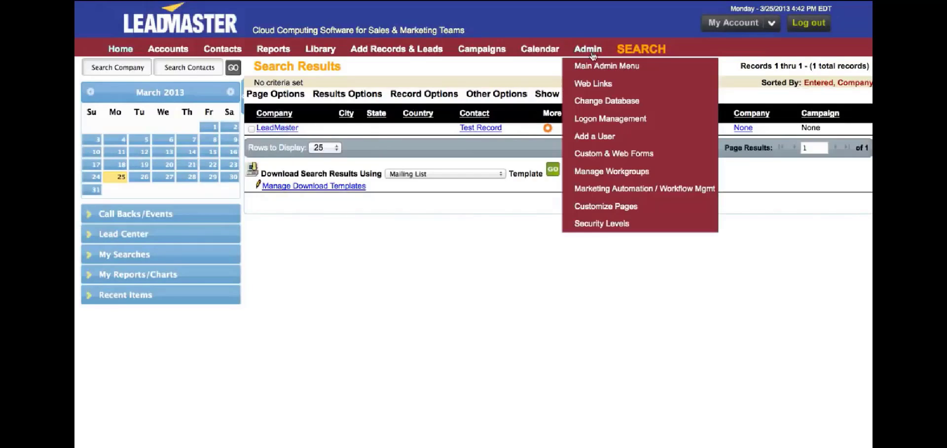
pyautogui.click(598, 206)
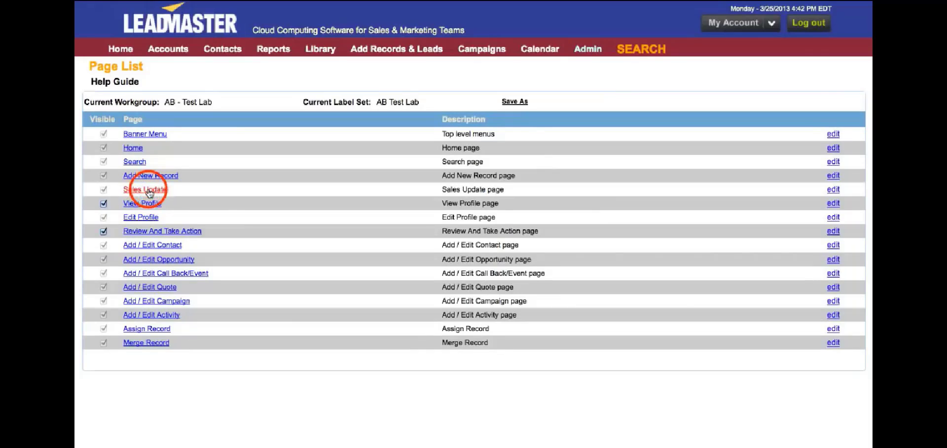
pyautogui.click(149, 193)
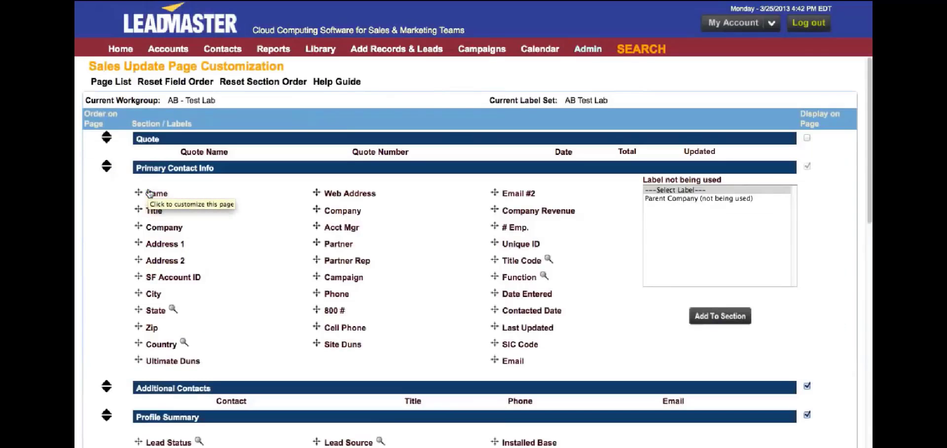
# Step: Review the custom label settings of the SF Account ID field and close them without saving
pyautogui.click(210, 278)
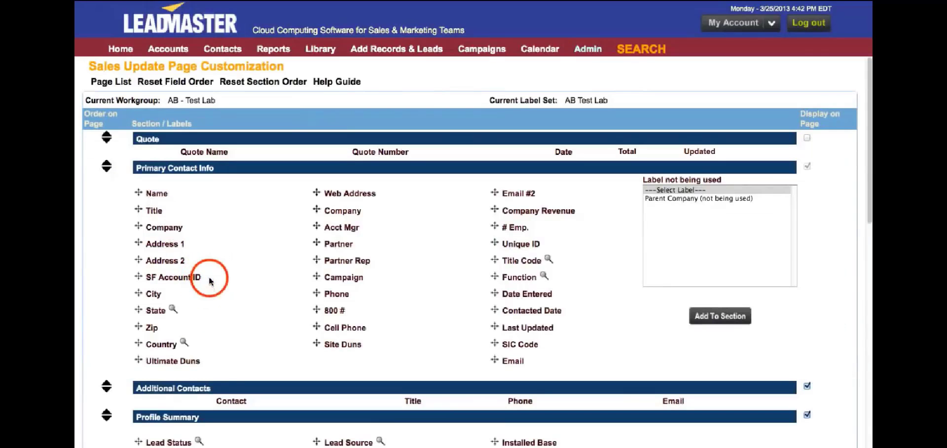
pyautogui.moveTo(210, 278)
pyautogui.mouseDown()
pyautogui.moveTo(155, 271)
pyautogui.moveTo(198, 284)
pyautogui.mouseUp()
pyautogui.click(178, 281)
pyautogui.click(280, 249)
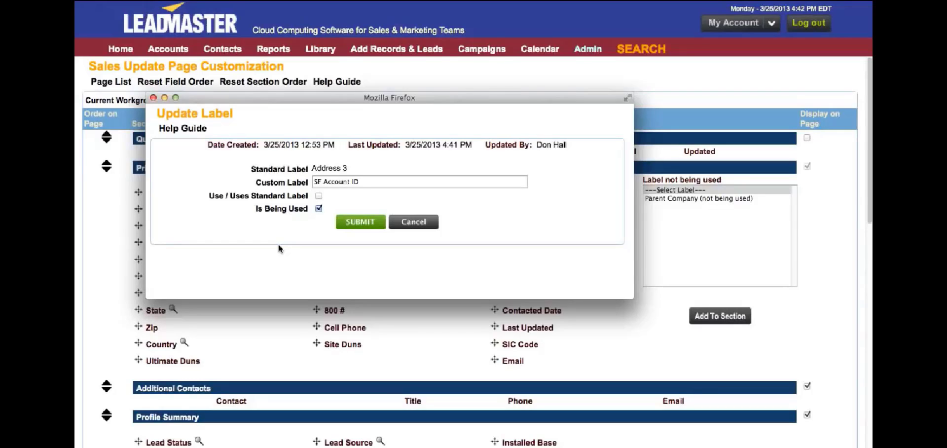
pyautogui.click(402, 220)
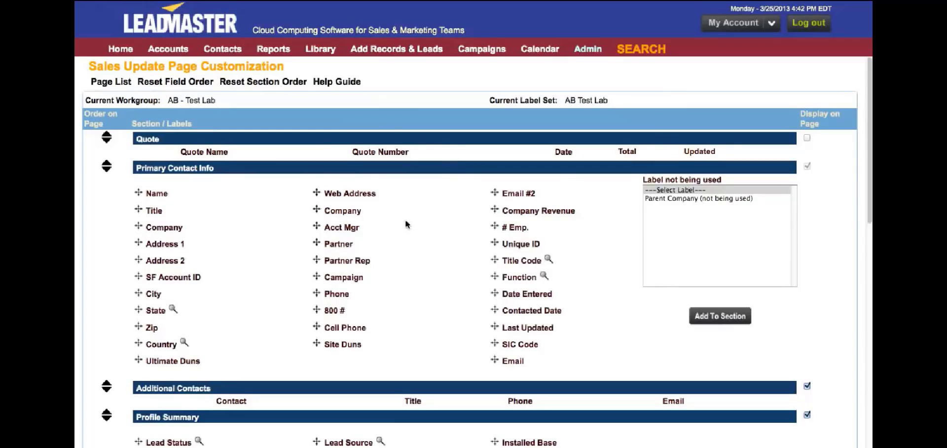
# Step: Start a record import and upload Account.csv as the import file
pyautogui.moveTo(384, 49)
pyautogui.click(377, 65)
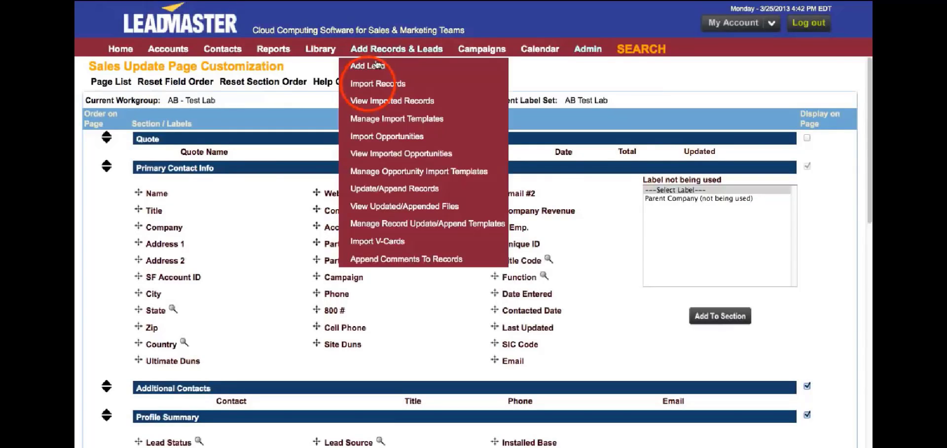
pyautogui.click(377, 83)
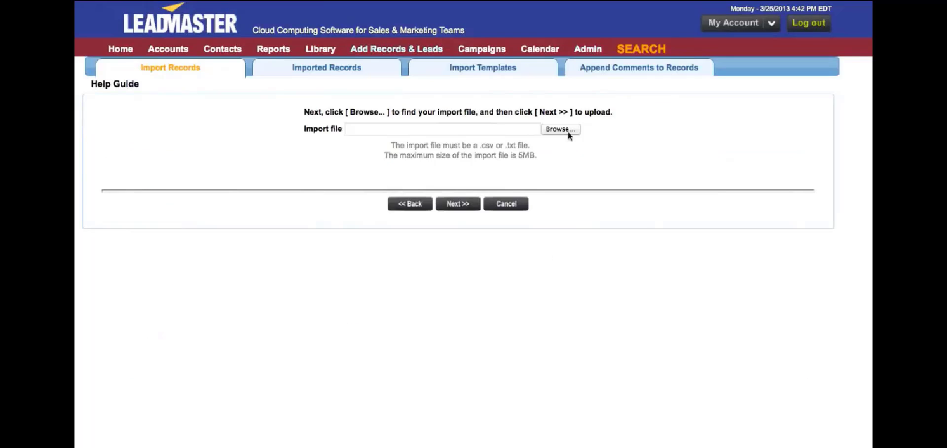
pyautogui.click(560, 129)
pyautogui.click(473, 259)
# Step: Associate the imported records with the Imported from Salesforce campaign and continue to the field matching
pyautogui.click(426, 159)
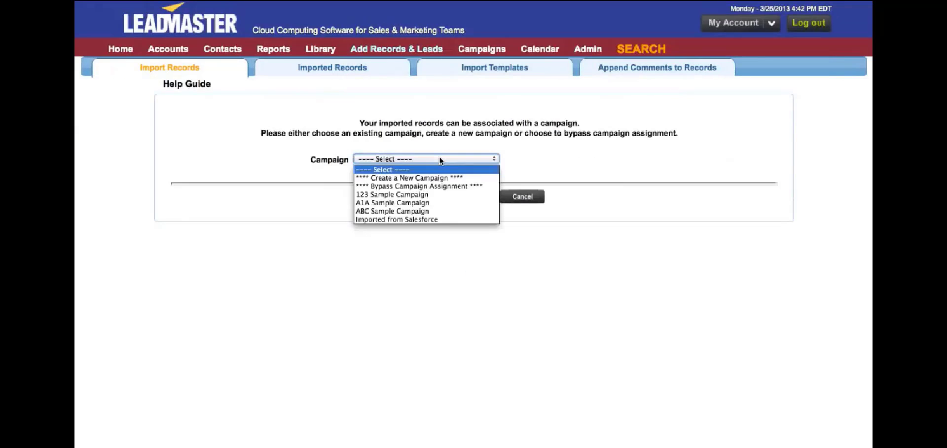
pyautogui.click(437, 218)
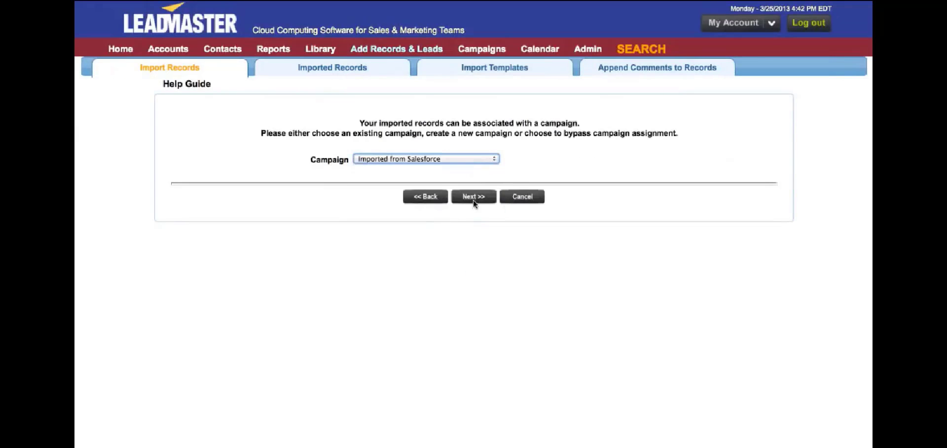
pyautogui.click(473, 196)
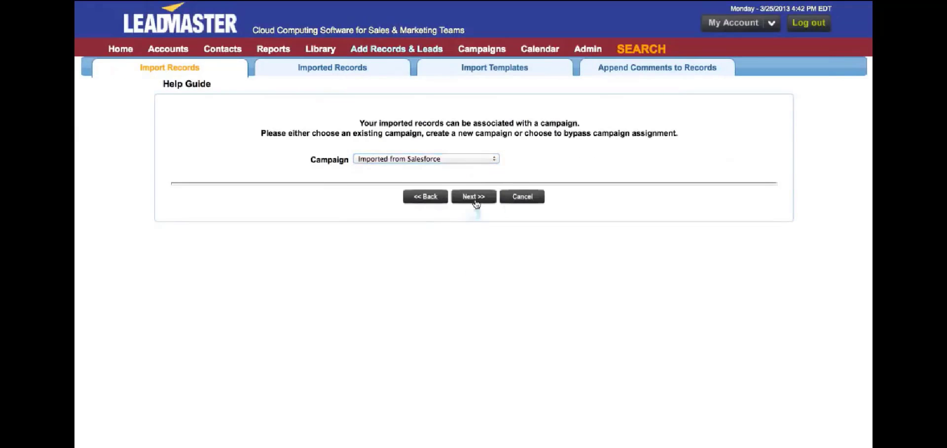
pyautogui.click(474, 174)
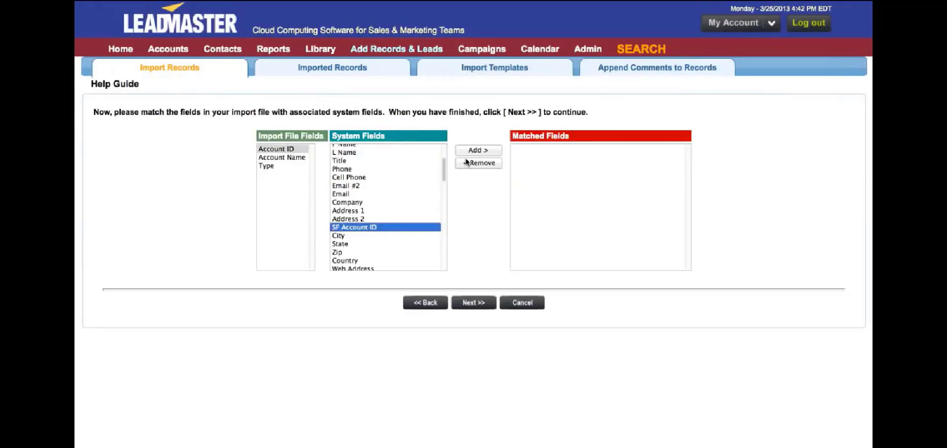
# Step: Match Account ID to SF Account ID, Account Name to Company and Type to Contact Type
pyautogui.click(300, 149)
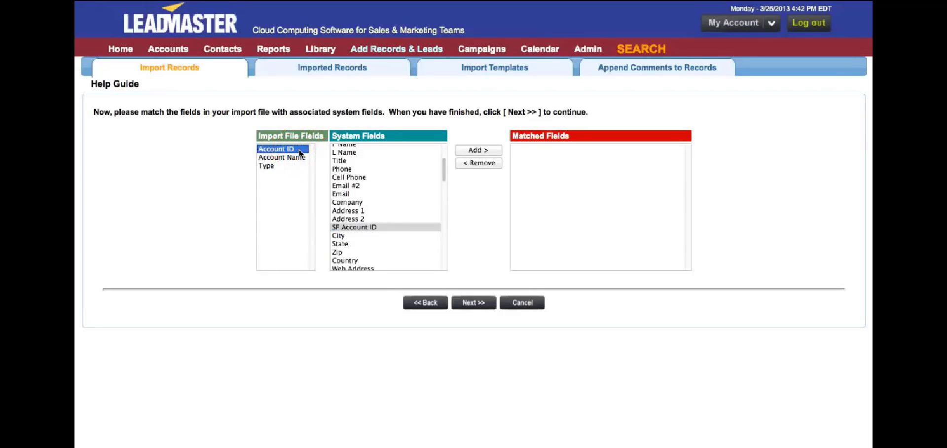
pyautogui.click(347, 229)
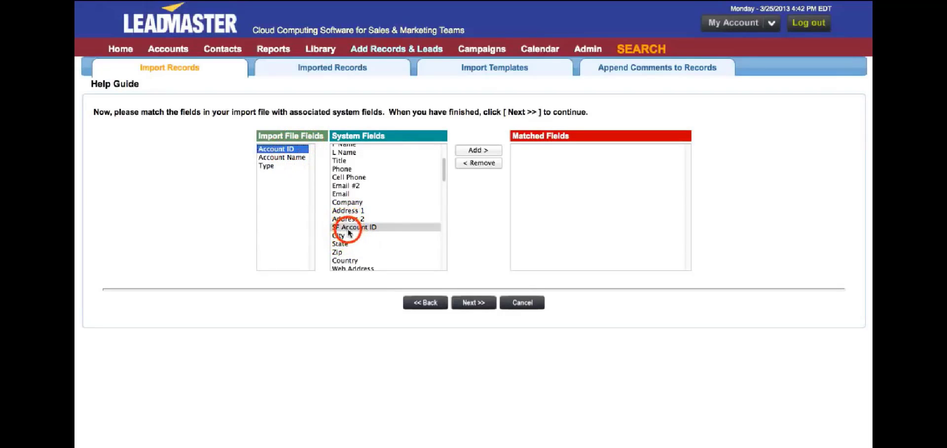
pyautogui.click(472, 150)
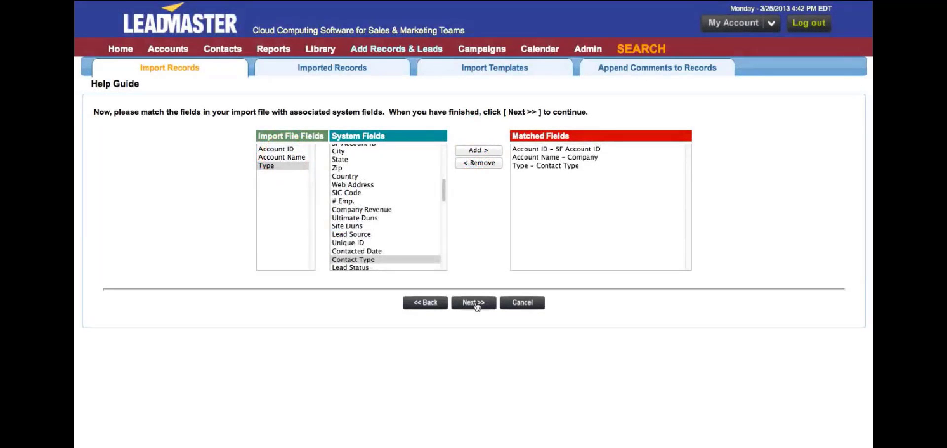
pyautogui.click(475, 303)
# Step: Continue with the imported records unassigned and without notification, and complete the account import
pyautogui.click(474, 263)
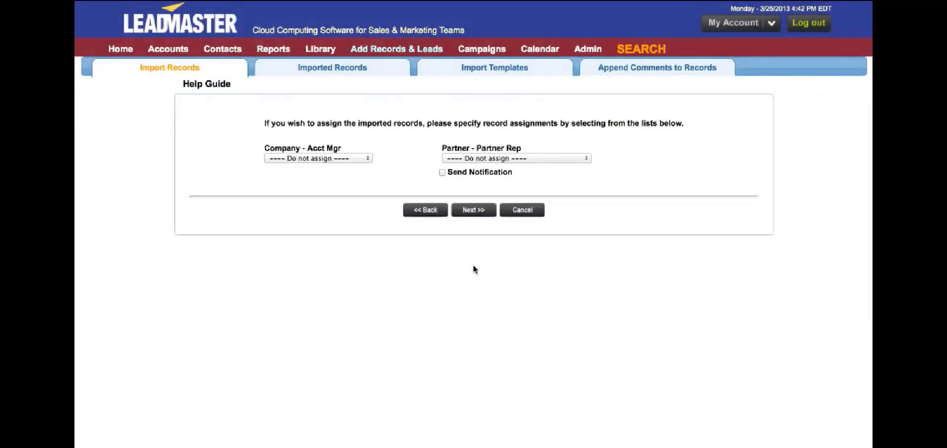
pyautogui.click(474, 210)
pyautogui.click(496, 156)
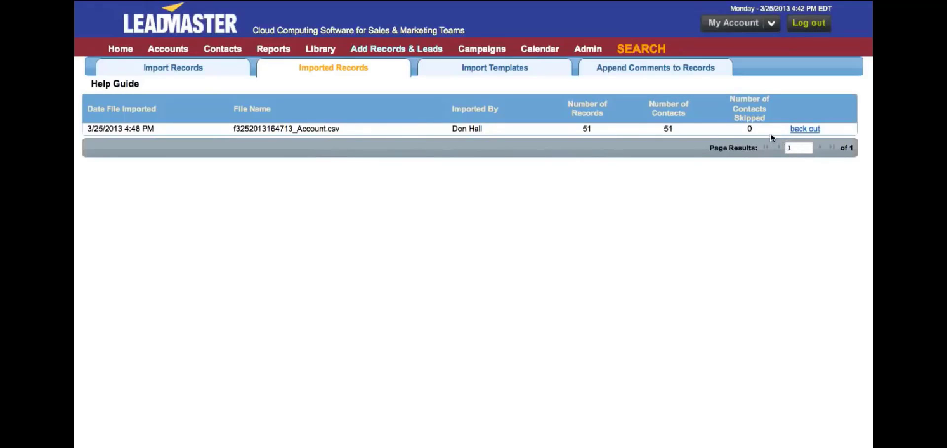
# Step: Open the AB Group record from the accounts list and check its SF Account ID
pyautogui.click(178, 49)
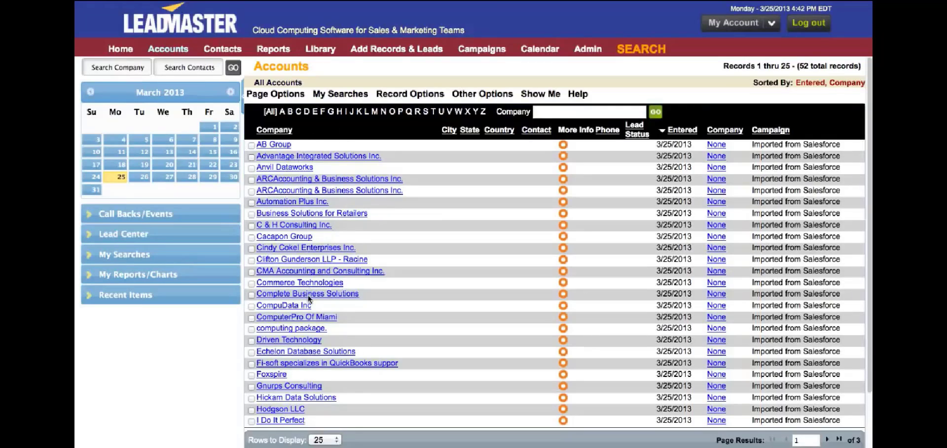
pyautogui.click(275, 144)
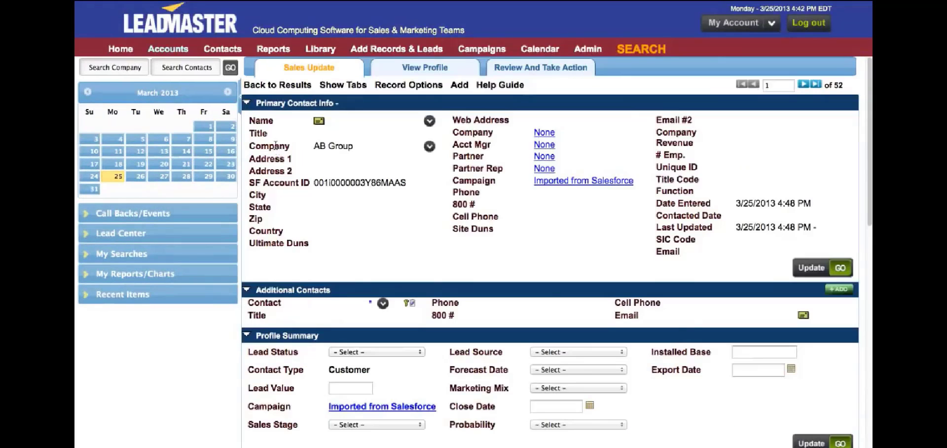
pyautogui.click(313, 181)
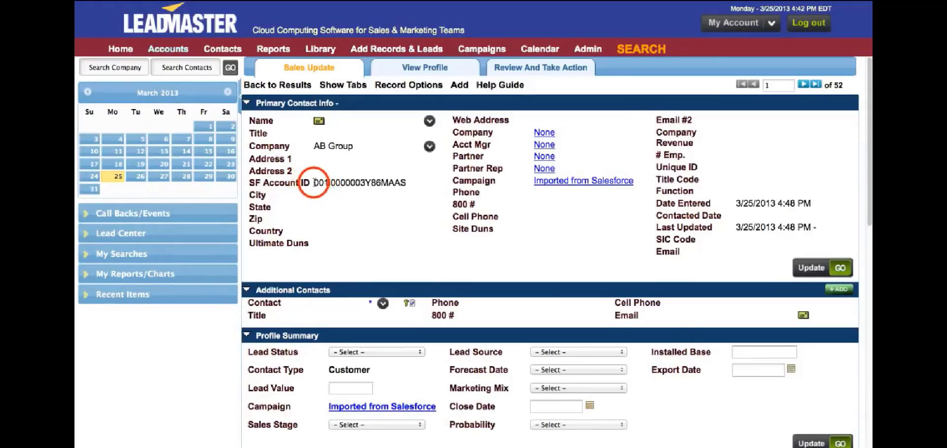
pyautogui.moveTo(313, 182); pyautogui.dragTo(418, 183)
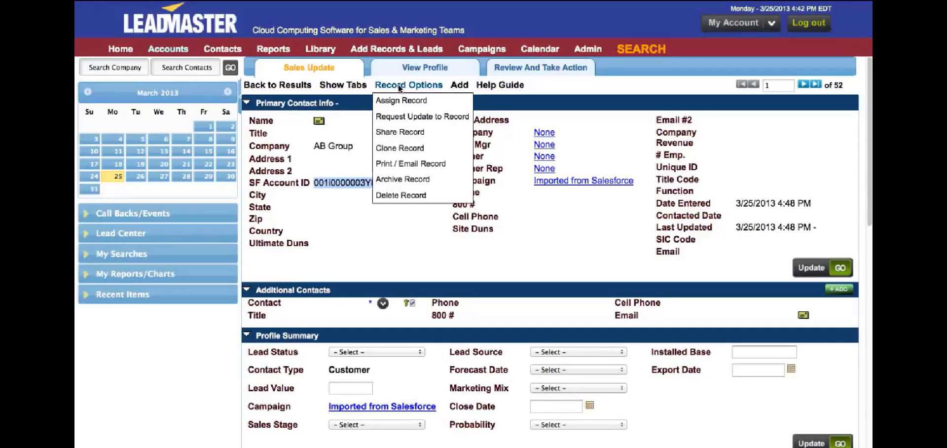
# Step: Start an Update/Append Records run and upload Contact.csv from the Salesforce Data2 folder
pyautogui.moveTo(394, 50)
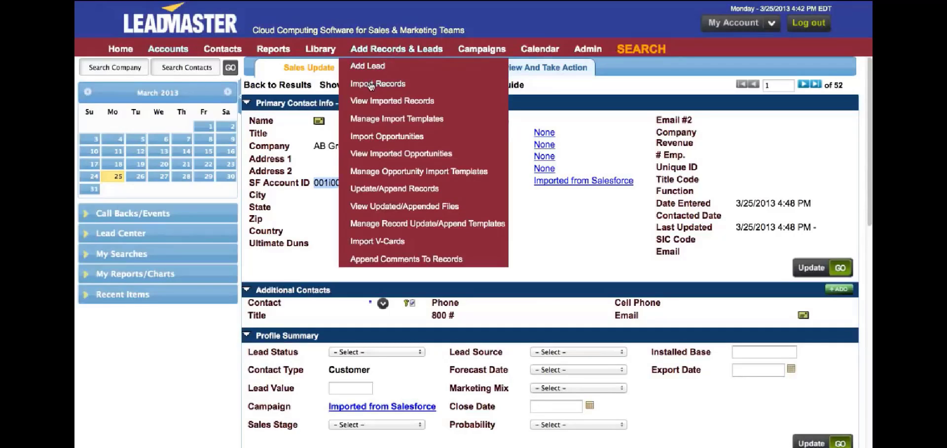
pyautogui.click(372, 188)
pyautogui.click(575, 126)
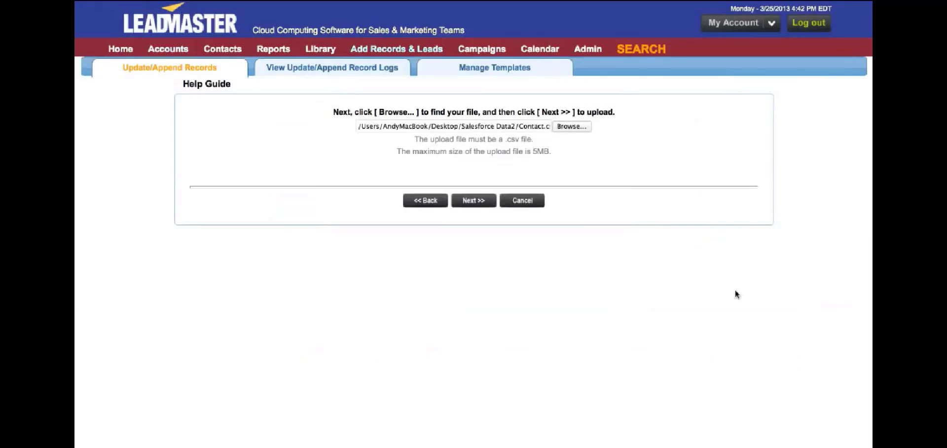
pyautogui.click(471, 201)
pyautogui.click(480, 258)
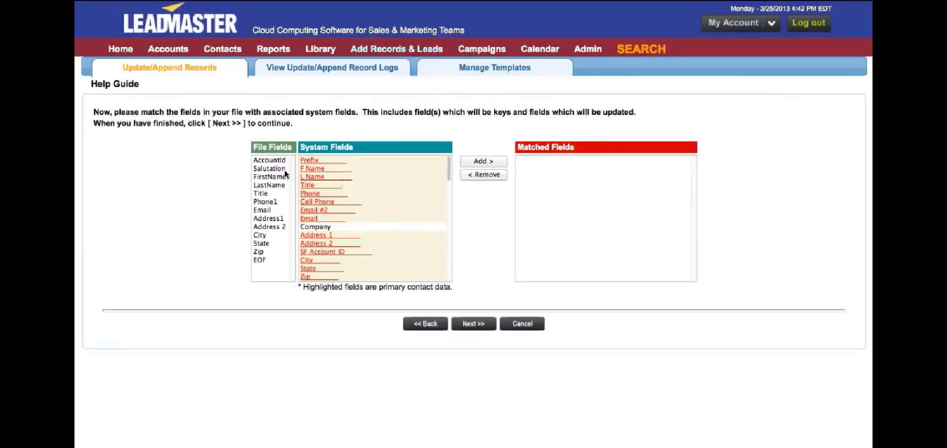
# Step: Match AccountId to SF Account ID, and the salutation, name, title, phone, email and address file fields to their corresponding system fields
pyautogui.click(269, 160)
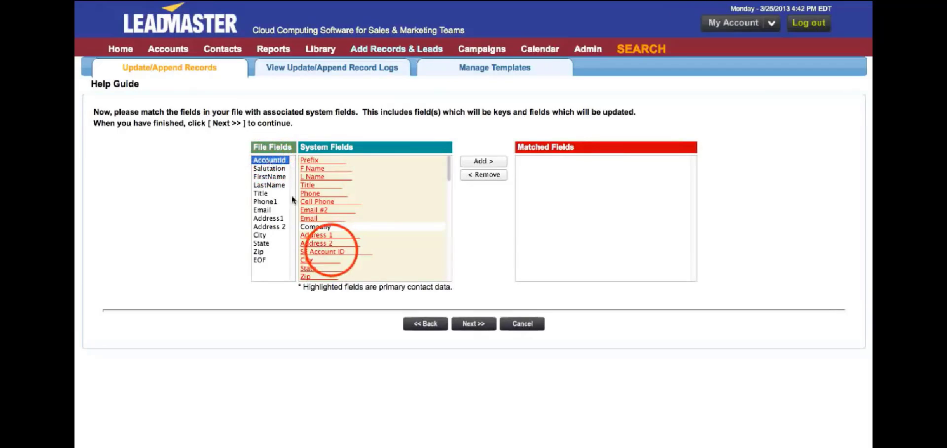
pyautogui.click(326, 251)
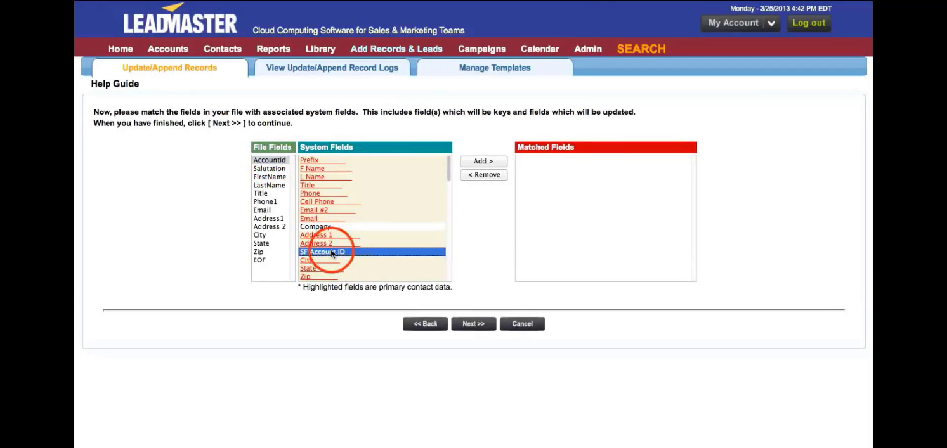
pyautogui.click(484, 162)
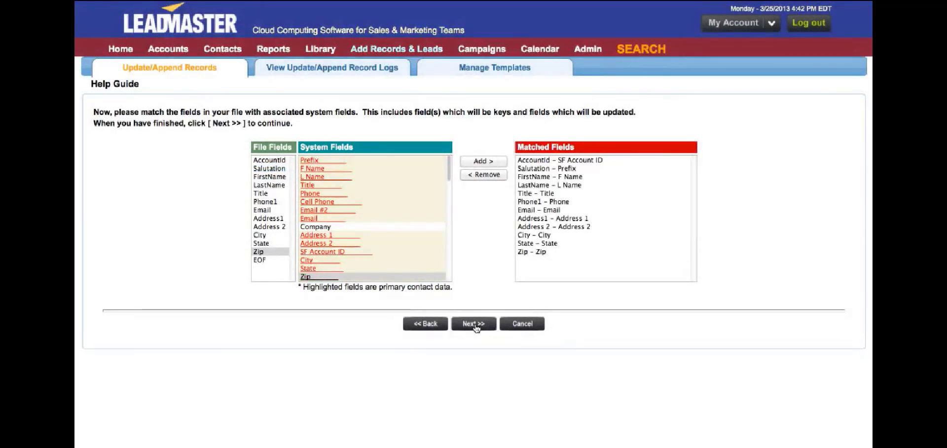
pyautogui.click(475, 325)
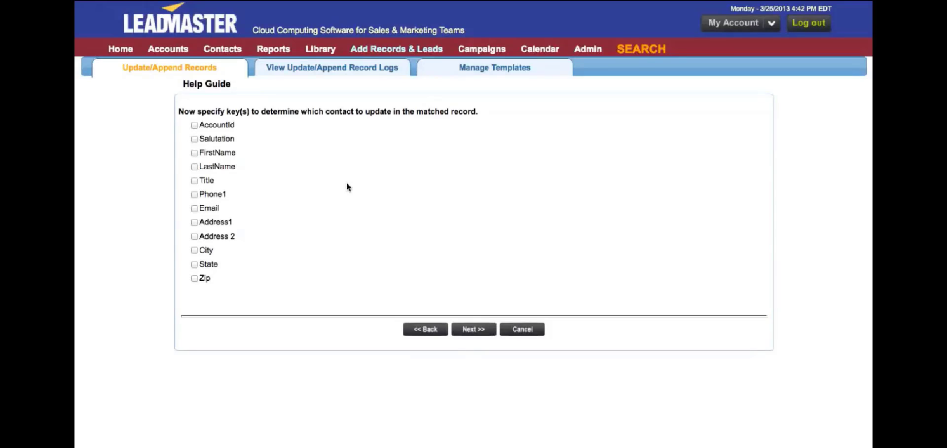
# Step: Set AccountId as the key for the contact to update and run the record update
pyautogui.click(195, 125)
pyautogui.click(478, 330)
pyautogui.click(478, 330)
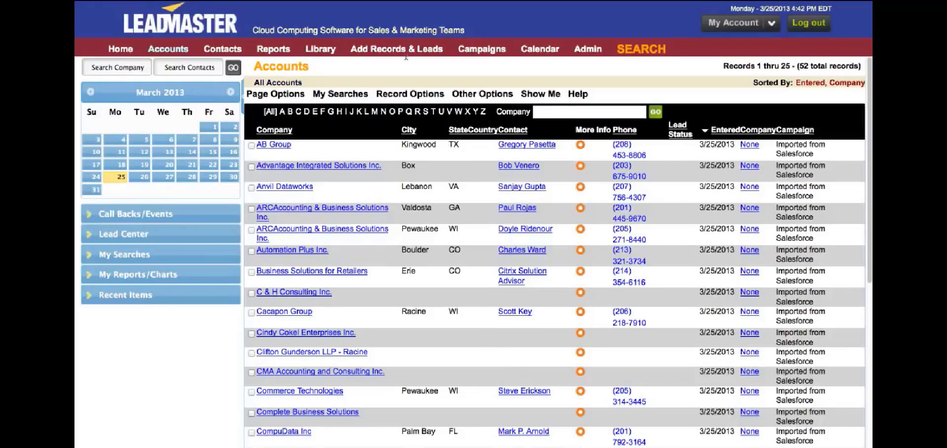
# Step: Start an opportunity import, upload the Opportunity.csv file and continue with a new import template
pyautogui.moveTo(402, 51)
pyautogui.click(413, 137)
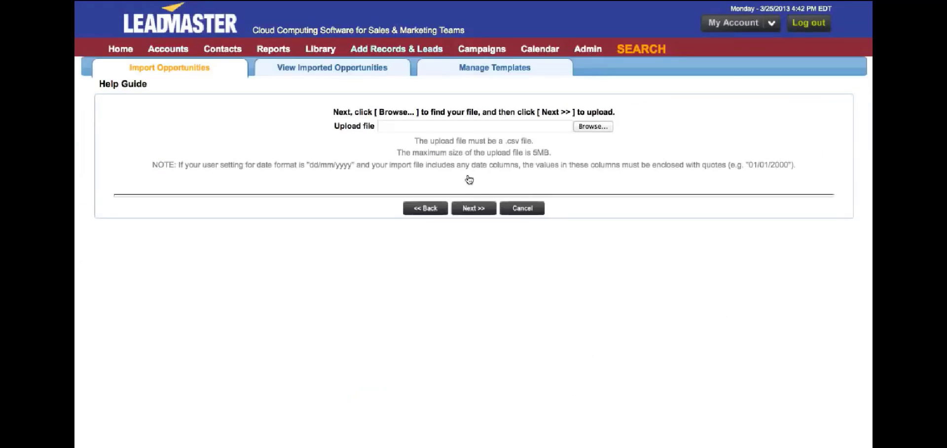
pyautogui.click(592, 126)
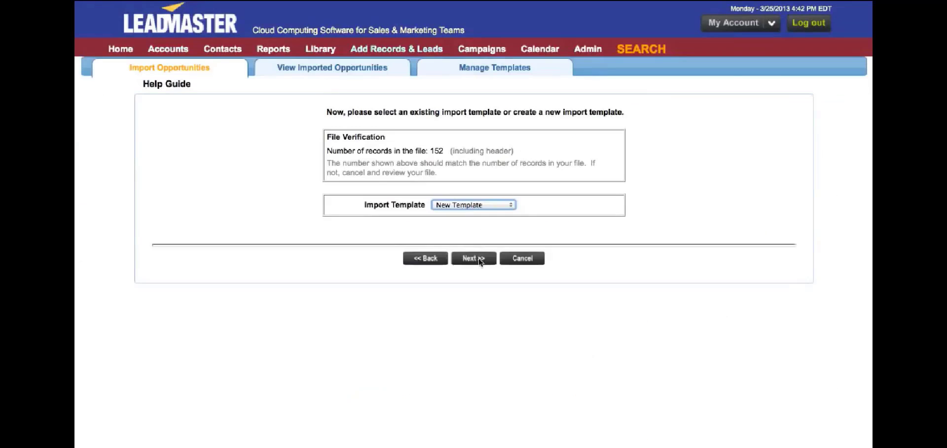
pyautogui.click(480, 259)
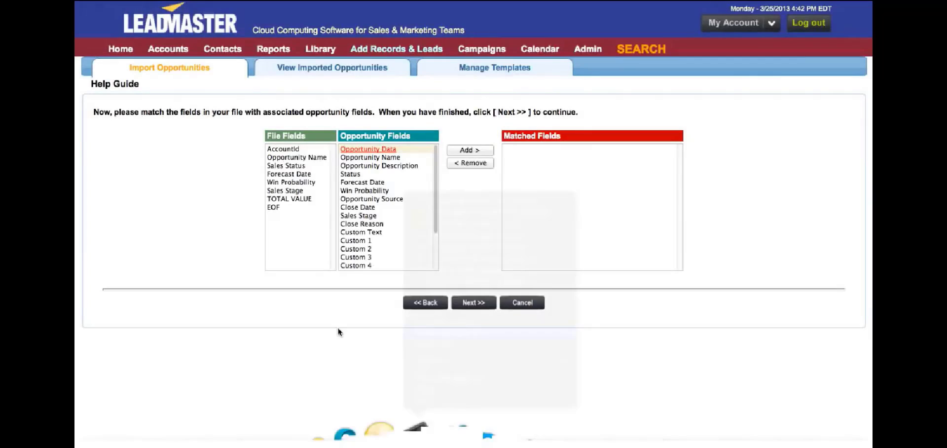
# Step: Match Opportunity Name, Forecast Date, Win Probability and Sales Stage to their same-named opportunity fields, Sales Status to Status, and TOTAL VALUE to Custom Text
pyautogui.click(286, 157)
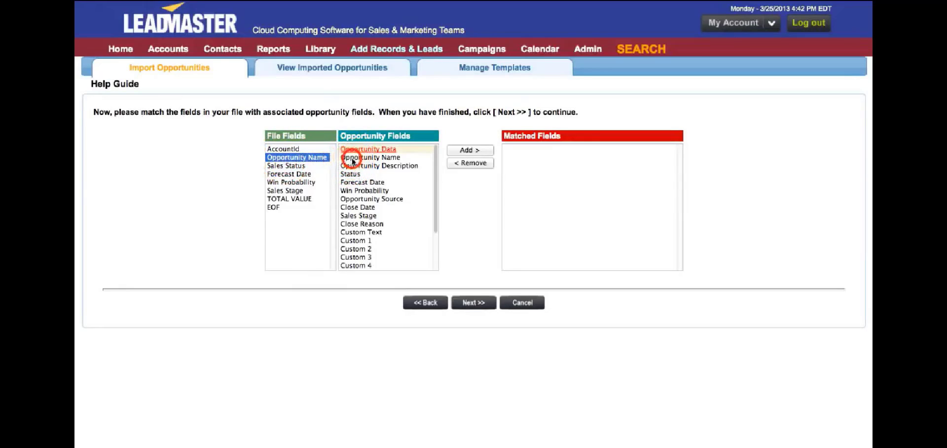
pyautogui.click(374, 157)
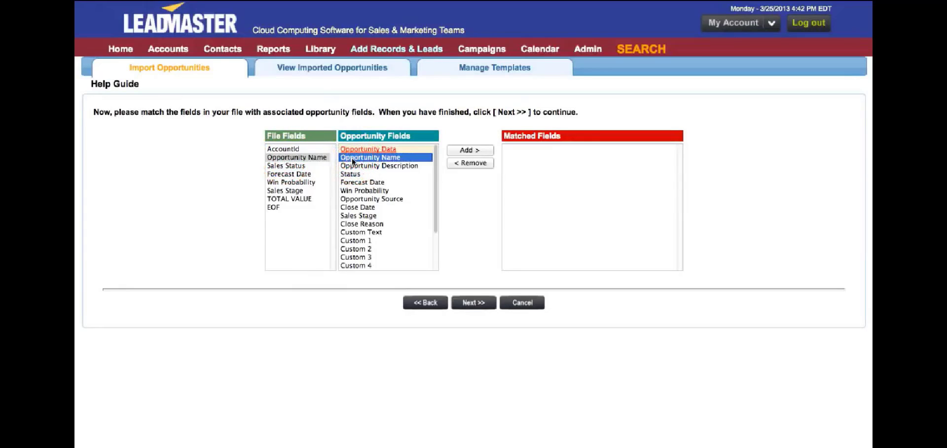
pyautogui.click(463, 150)
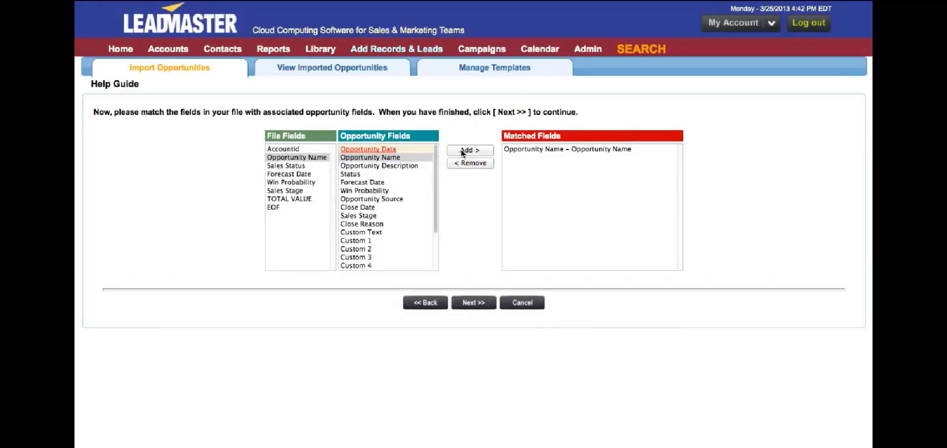
pyautogui.click(288, 165)
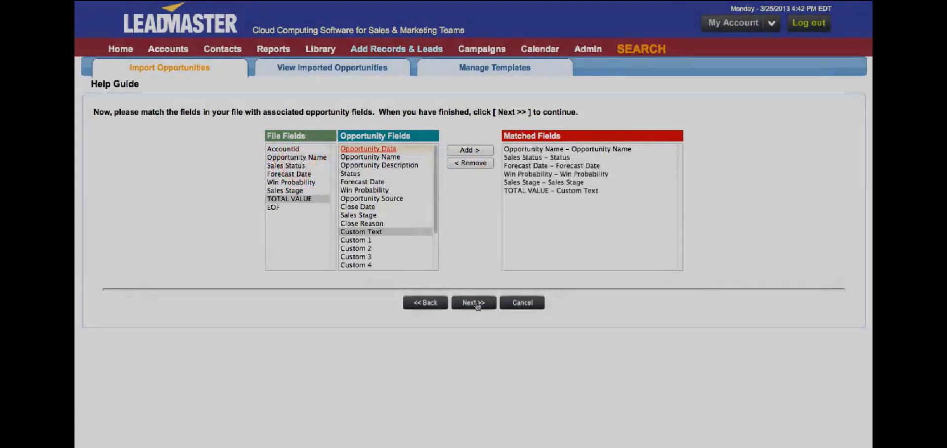
pyautogui.click(475, 303)
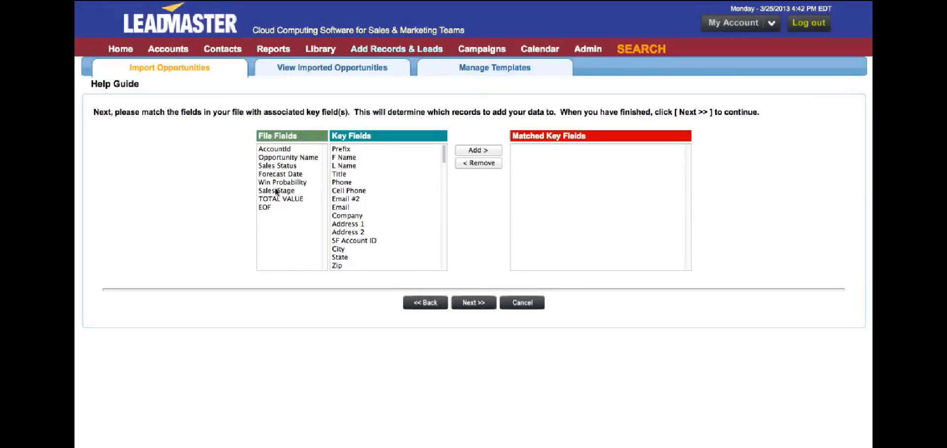
# Step: Match AccountId to SF Account ID as the key field and run the opportunity import
pyautogui.click(273, 149)
pyautogui.click(333, 224)
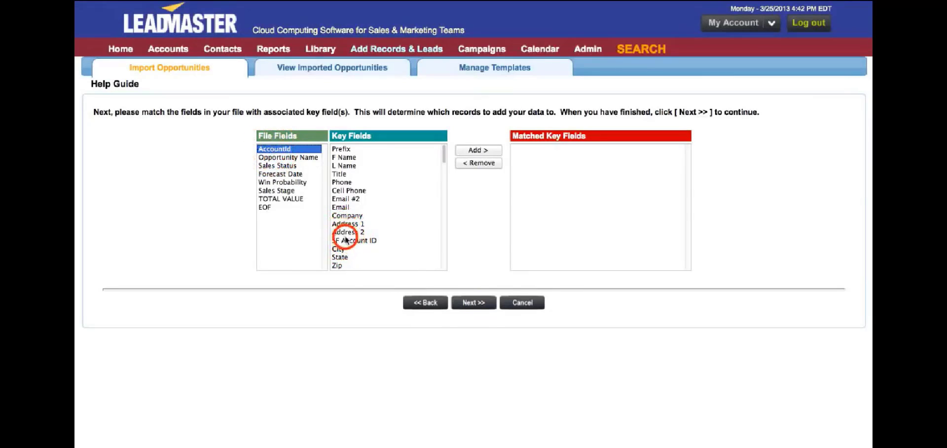
pyautogui.click(345, 240)
pyautogui.click(481, 149)
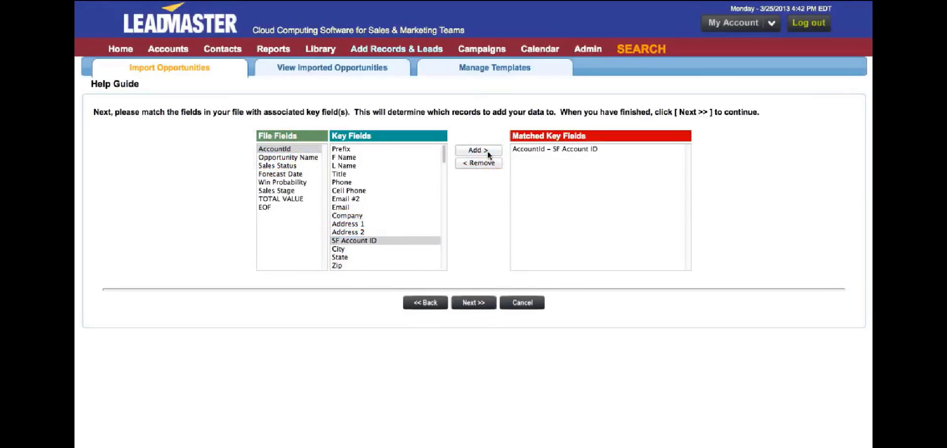
pyautogui.click(474, 301)
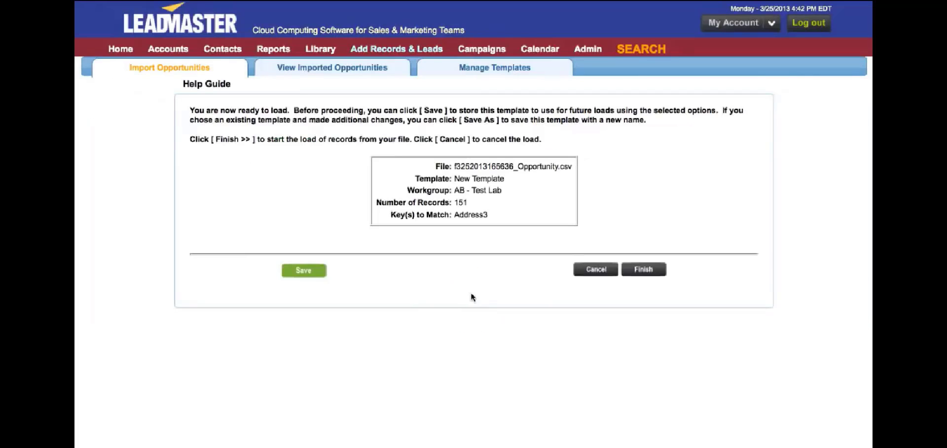
pyautogui.click(645, 270)
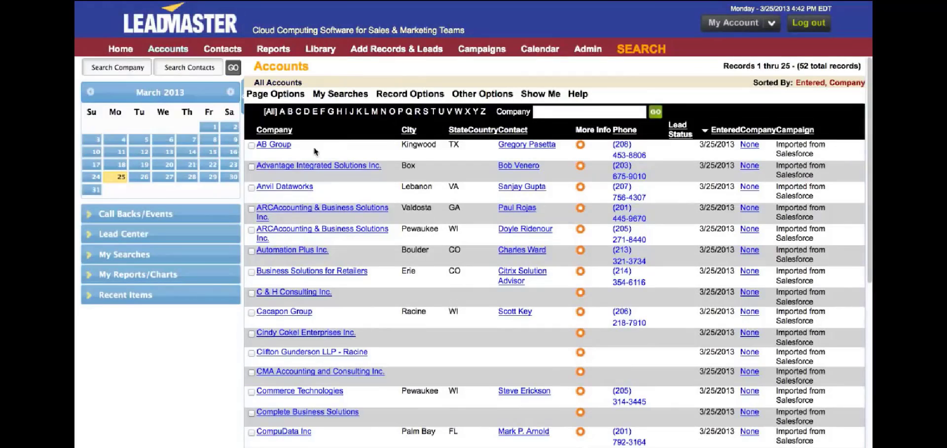
# Step: Open the AB Group record from the accounts list and check its Sales Opportunity section for the imported opportunity
pyautogui.click(276, 146)
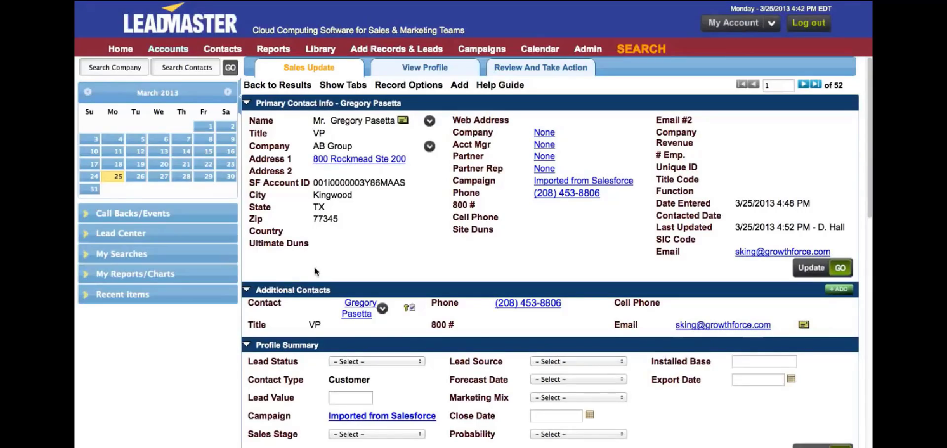
pyautogui.scroll(-3, 316, 269)
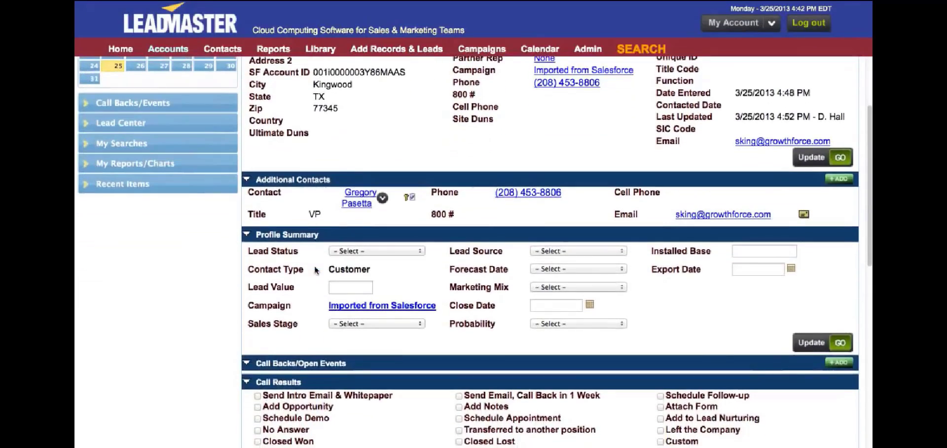
pyautogui.scroll(-2, 331, 232)
pyautogui.scroll(-10, 320, 219)
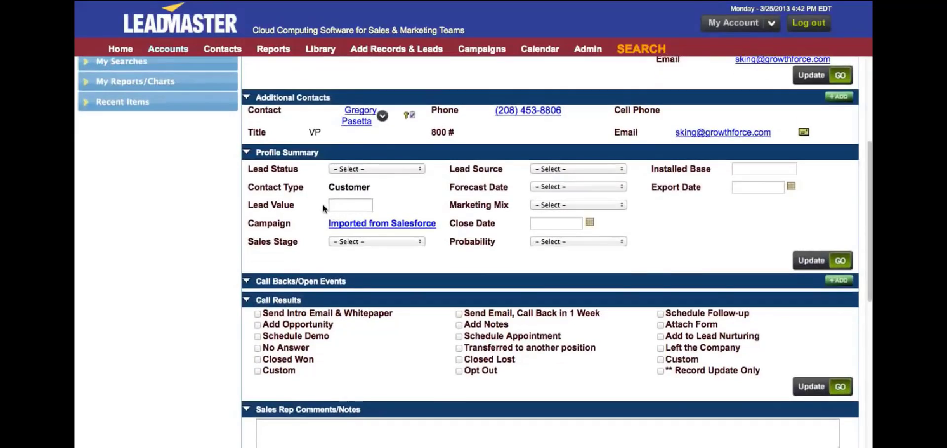
pyautogui.scroll(-2, 310, 221)
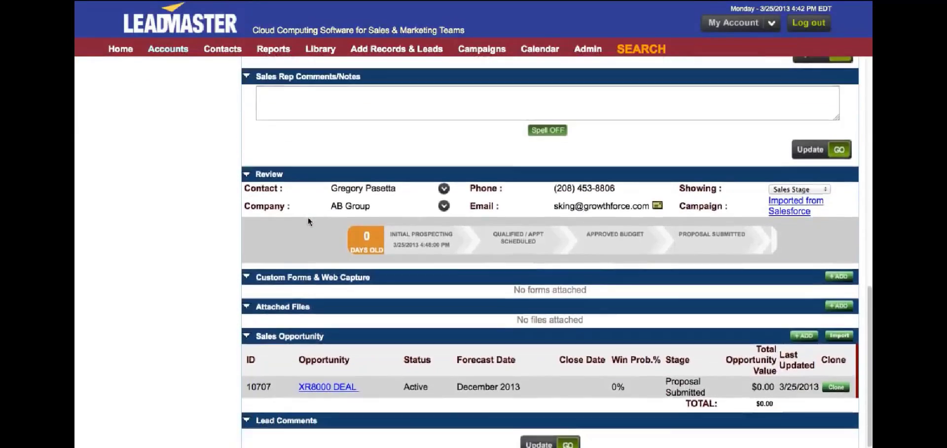